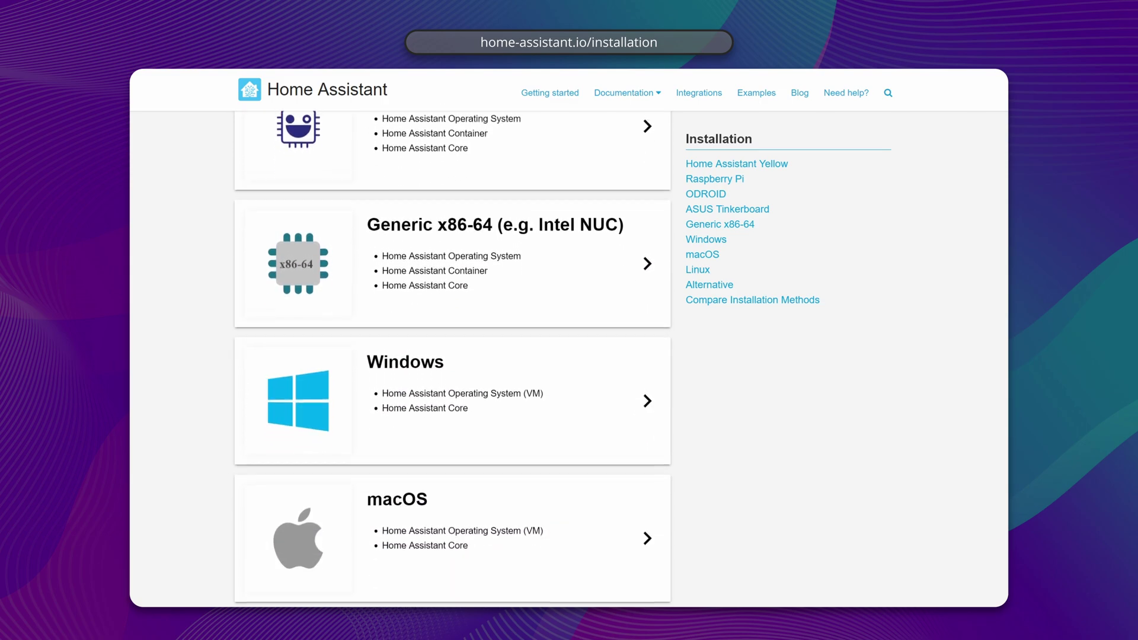
# Open the Generic x86-64 guide and select the image download URL from step 4.
pyautogui.click(294, 205)
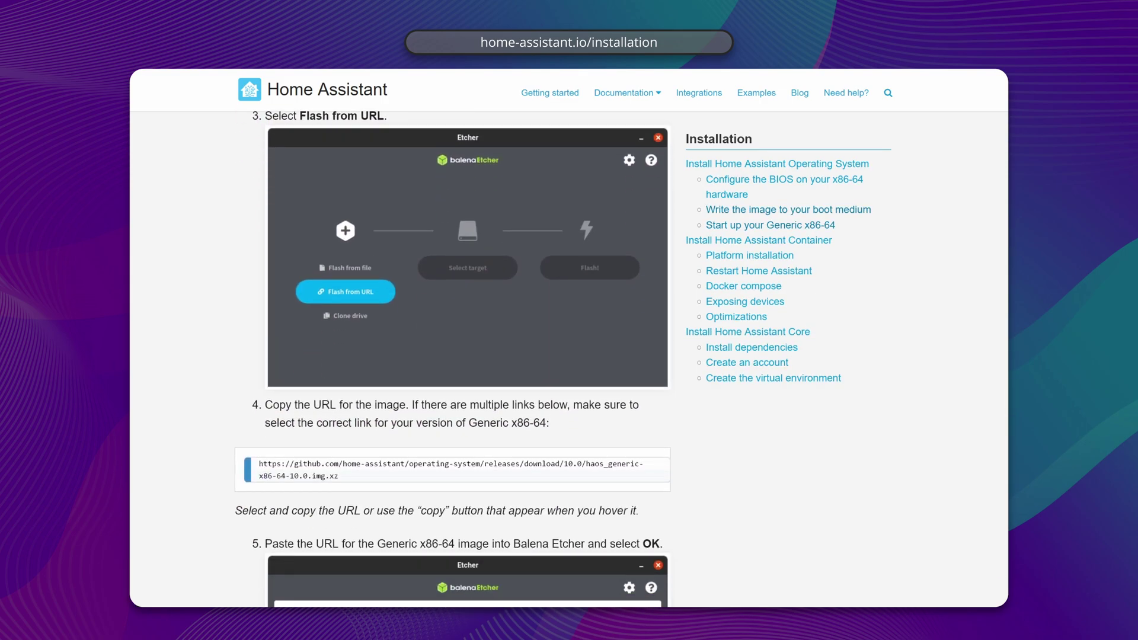
pyautogui.moveTo(259, 487); pyautogui.dragTo(372, 507)
pyautogui.hotkey('ctrl', 'c')
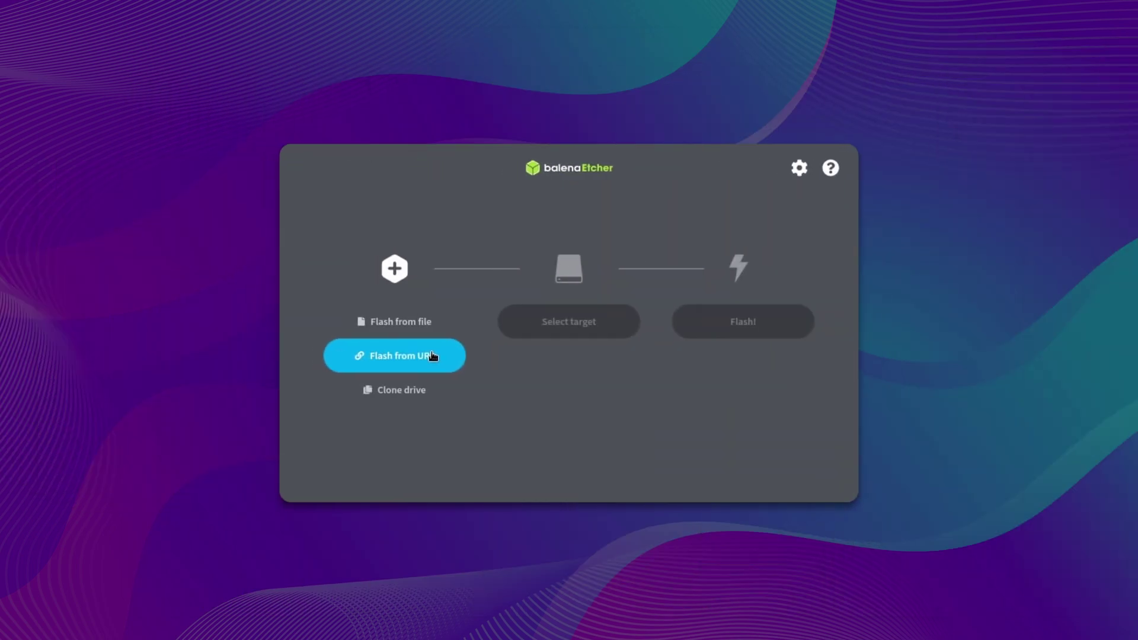
# Load the Home Assistant OS image in balenaEtcher from the copied URL.
pyautogui.click(432, 357)
pyautogui.hotkey('ctrl', 'v')
pyautogui.click(650, 468)
# Target the Kingston drive and flash the image onto it.
pyautogui.click(574, 325)
pyautogui.click(643, 455)
pyautogui.click(741, 323)
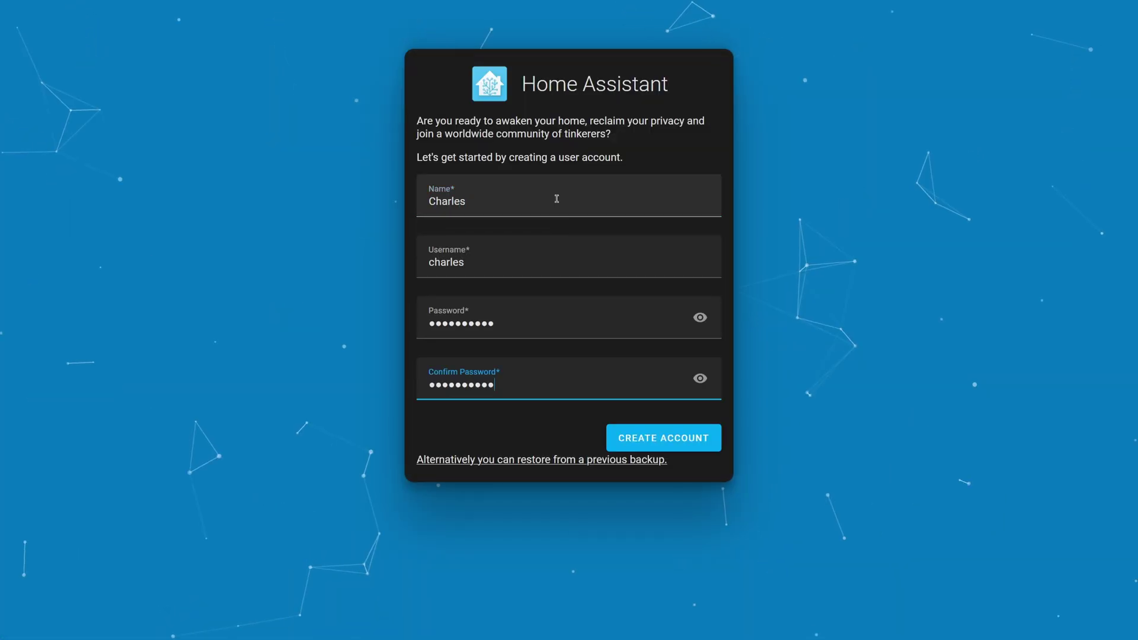
# Create the user account, accept the Home location and analytics defaults, and finish onboarding.
pyautogui.click(637, 438)
pyautogui.scroll(-2, 674, 607)
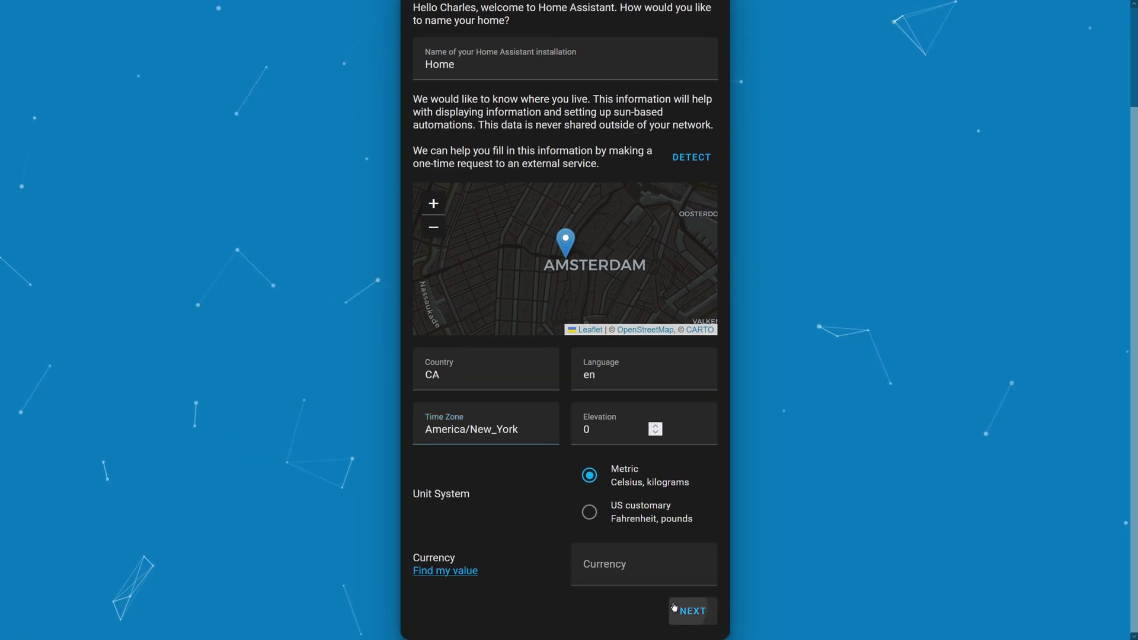
pyautogui.click(673, 606)
pyautogui.click(691, 430)
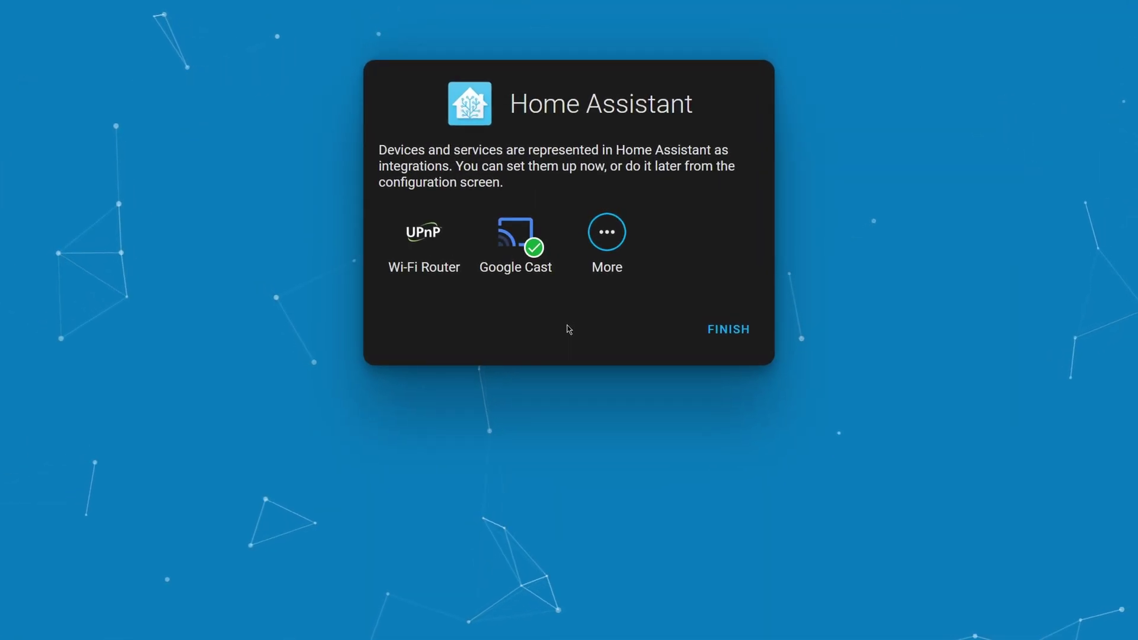
pyautogui.click(728, 329)
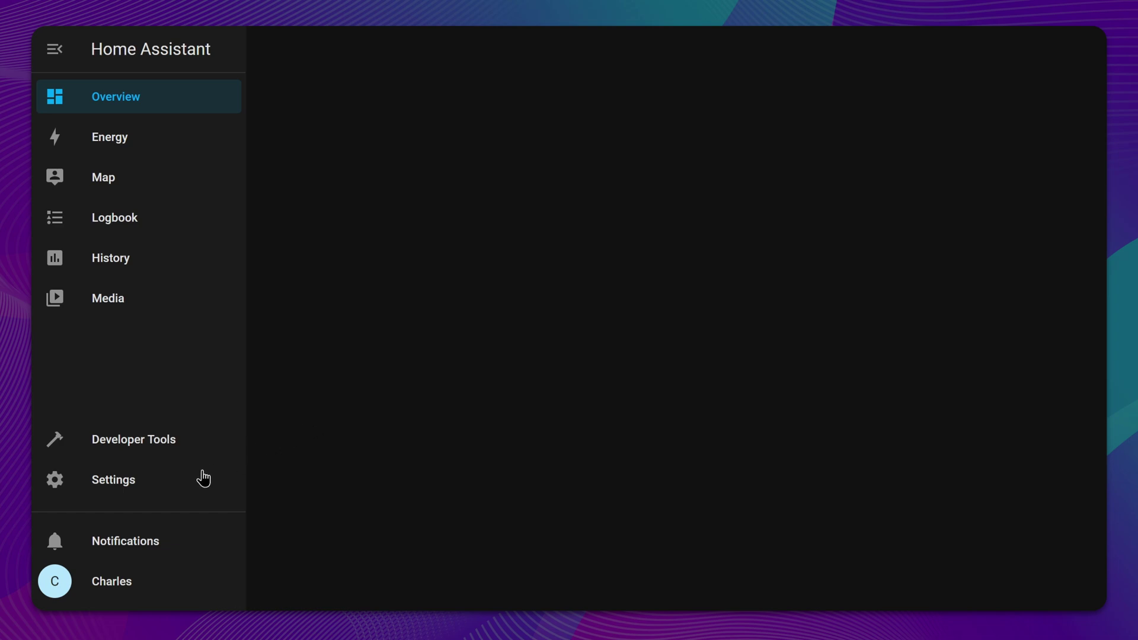
# Browse Devices & Services, then open and dismiss the discovered Archer AX20 setup.
pyautogui.click(181, 486)
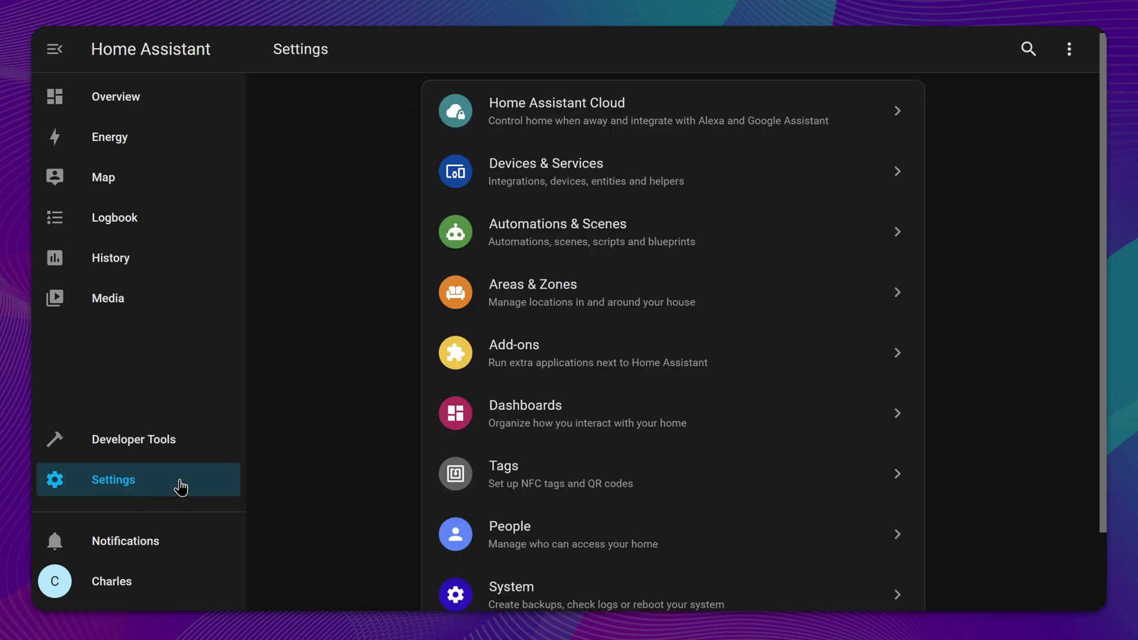
pyautogui.click(586, 204)
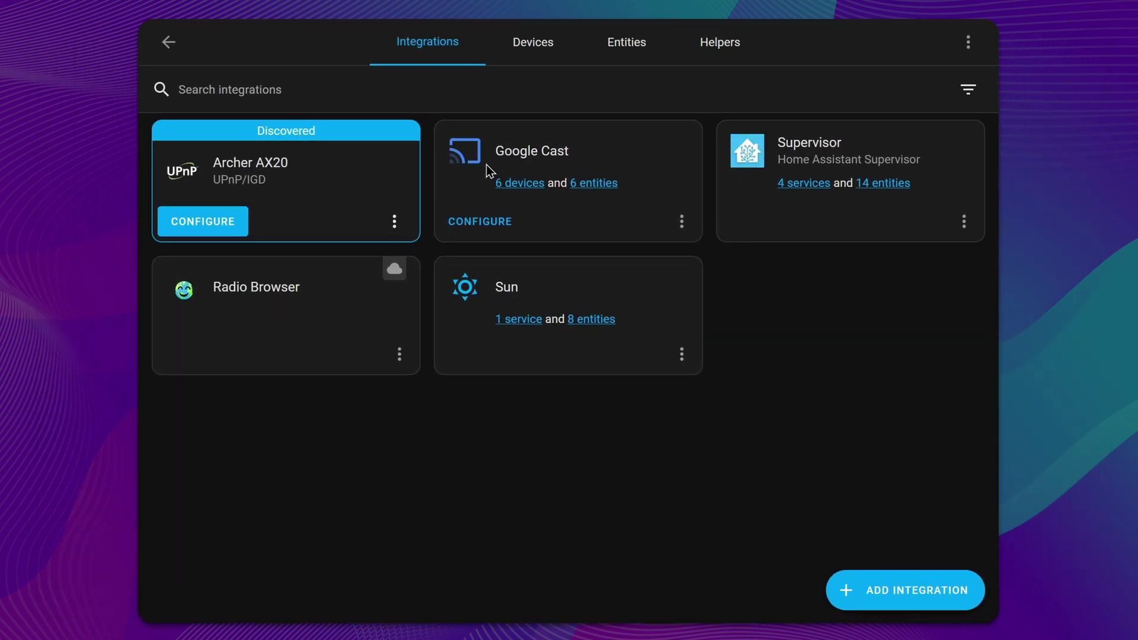
pyautogui.click(534, 69)
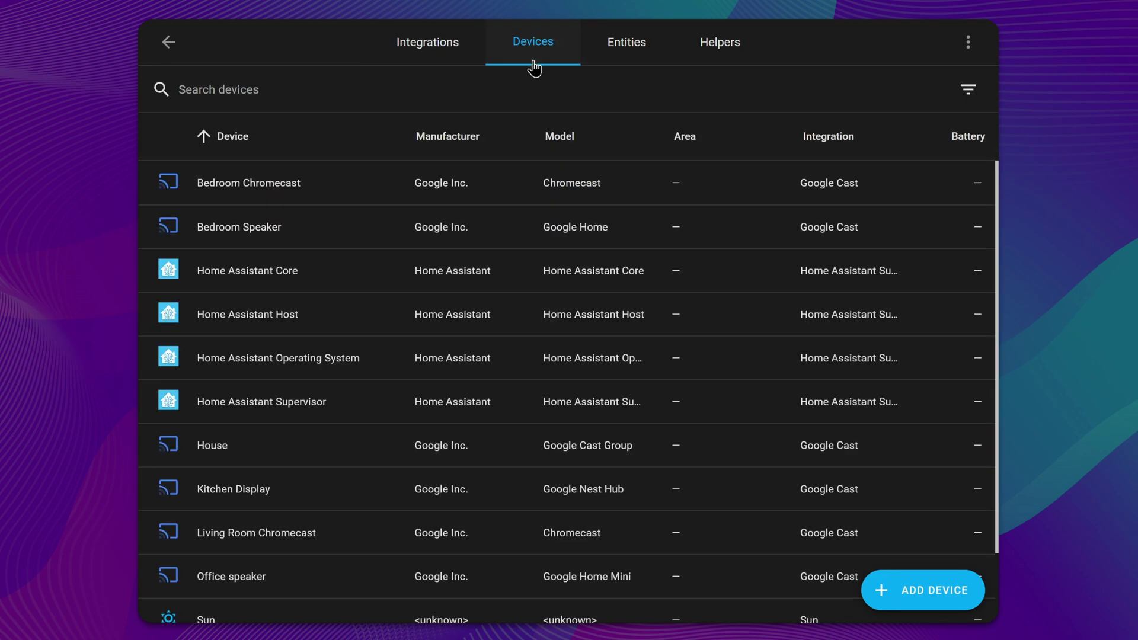
pyautogui.click(434, 62)
pyautogui.click(210, 237)
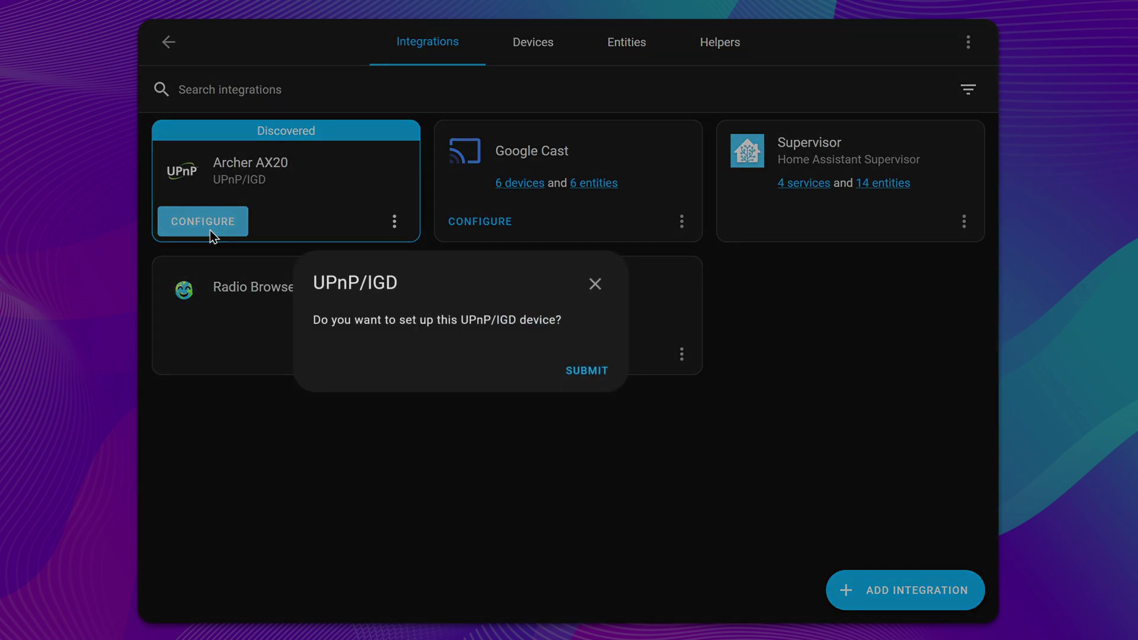
pyautogui.click(595, 285)
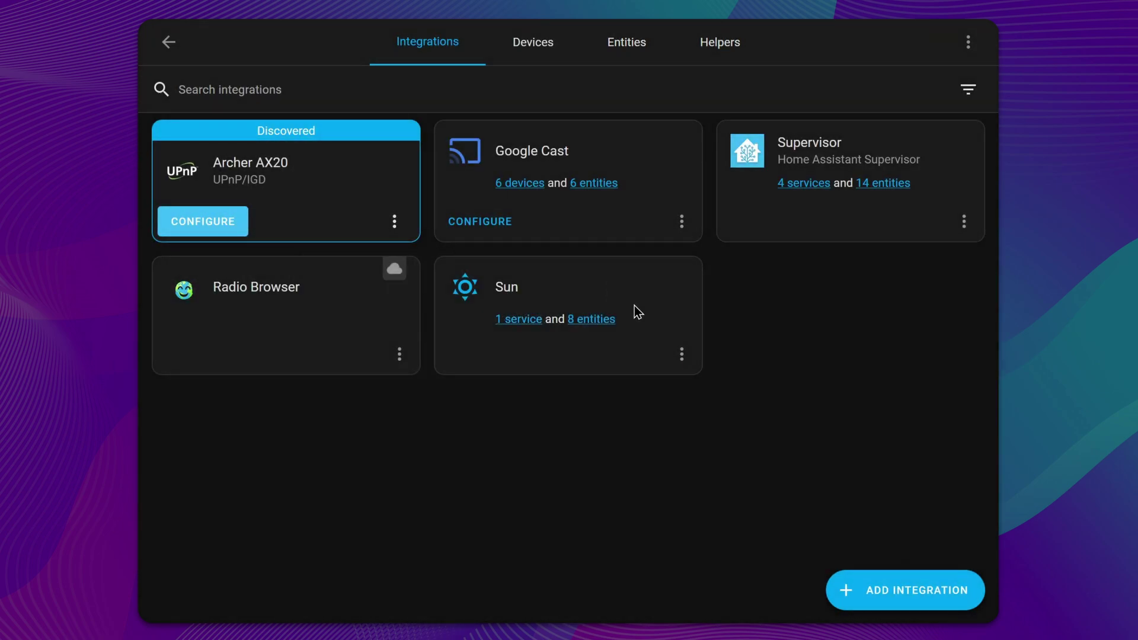
# Add a new integration by searching 'IKEA' and choosing IKEA TRÅDFRI.
pyautogui.click(869, 602)
pyautogui.write('IKEA')
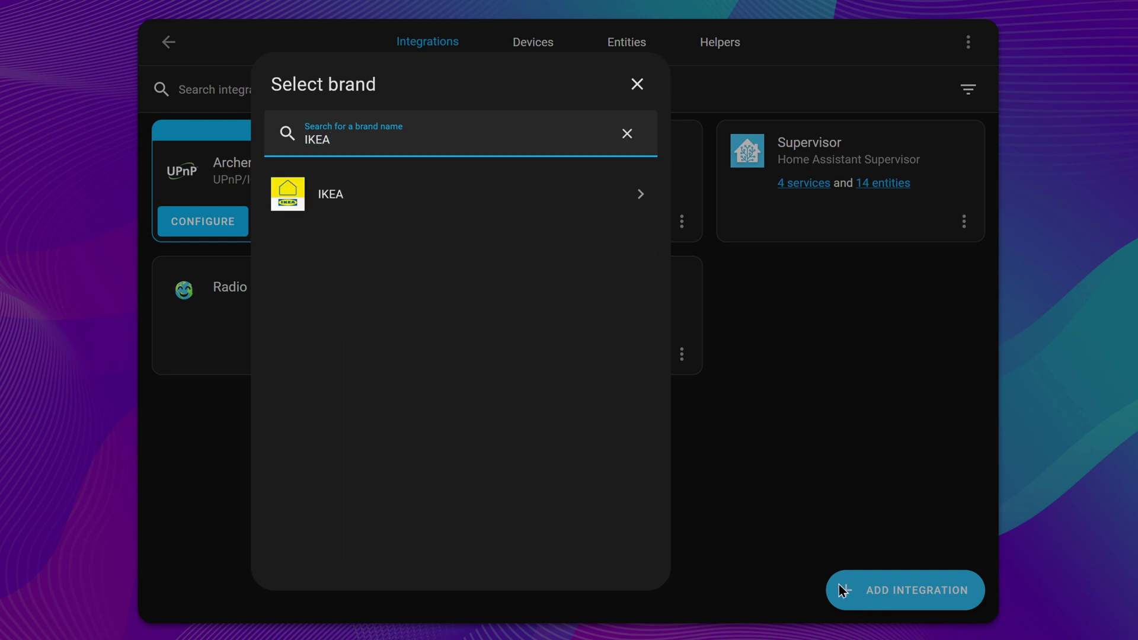
pyautogui.click(539, 221)
pyautogui.click(539, 219)
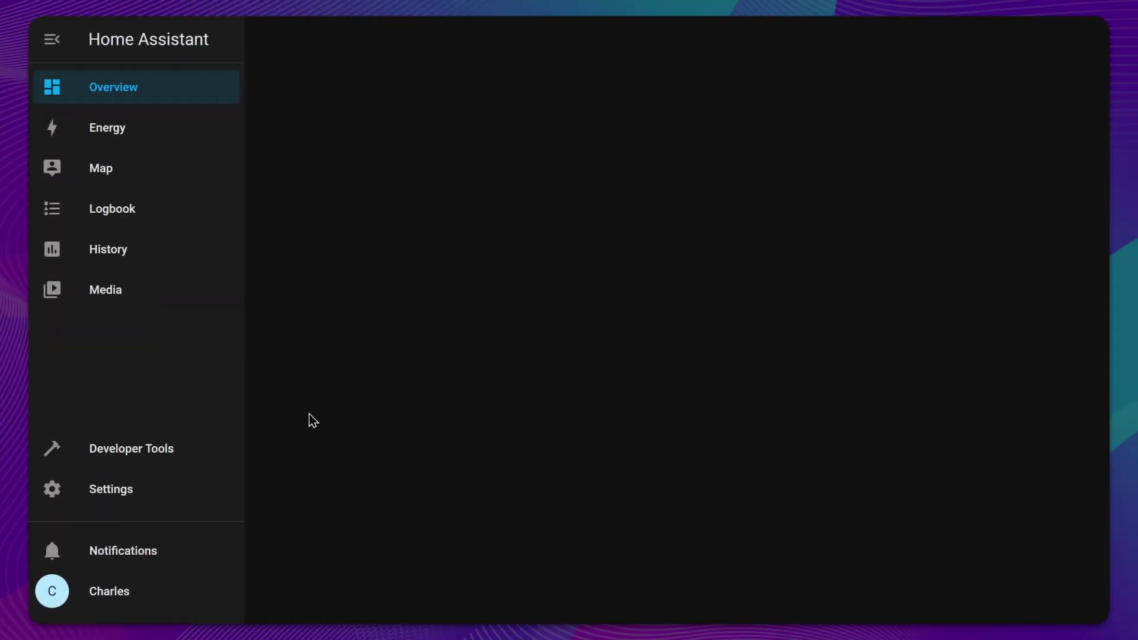
# Create a new blank automation from Automations & Scenes.
pyautogui.click(198, 483)
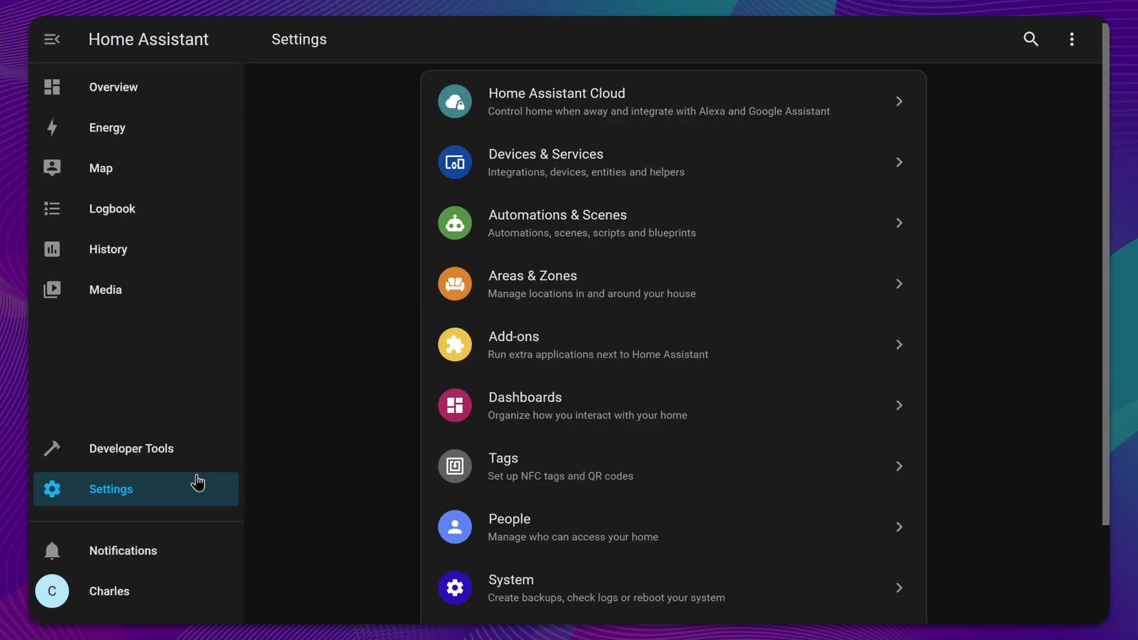
pyautogui.click(521, 236)
pyautogui.click(967, 602)
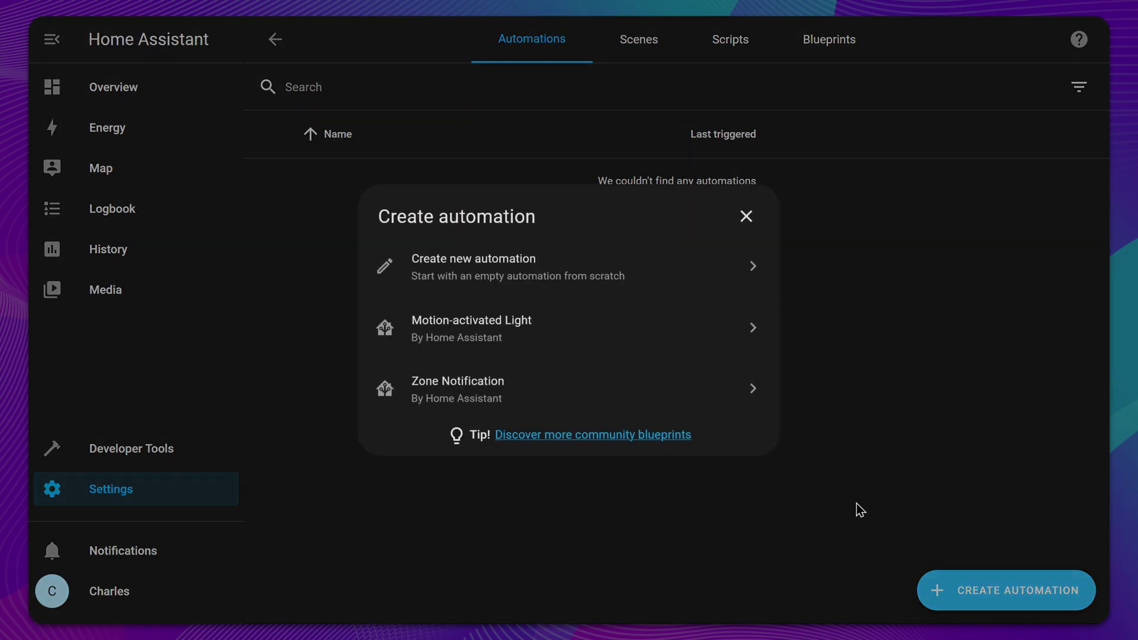
pyautogui.click(527, 291)
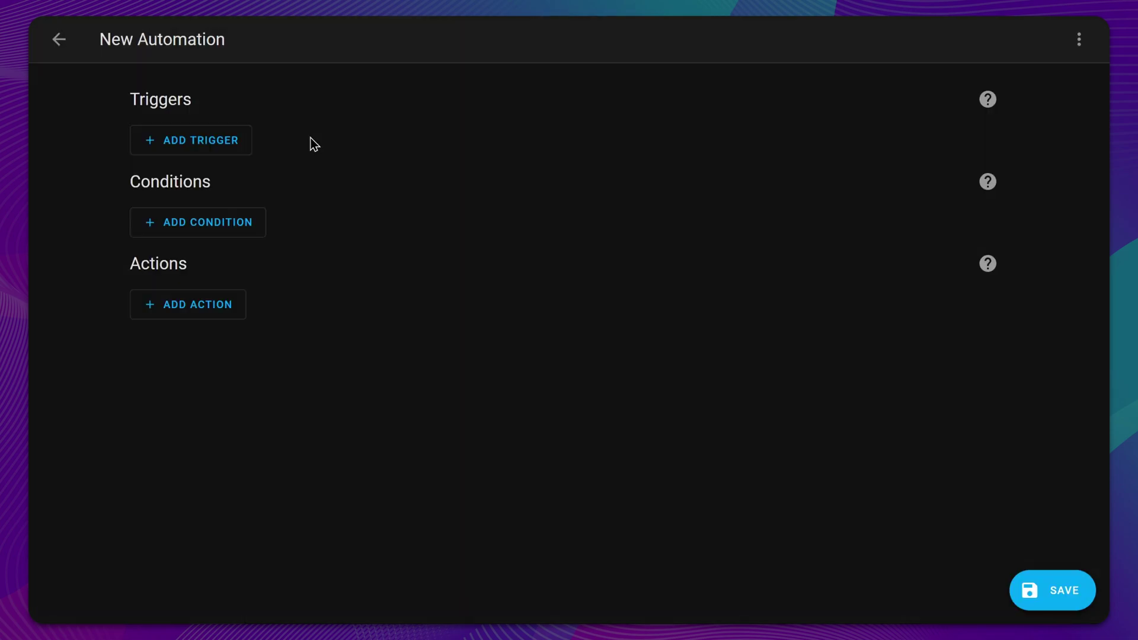
# Add a device trigger firing when the Bedroom light turns on.
pyautogui.click(211, 155)
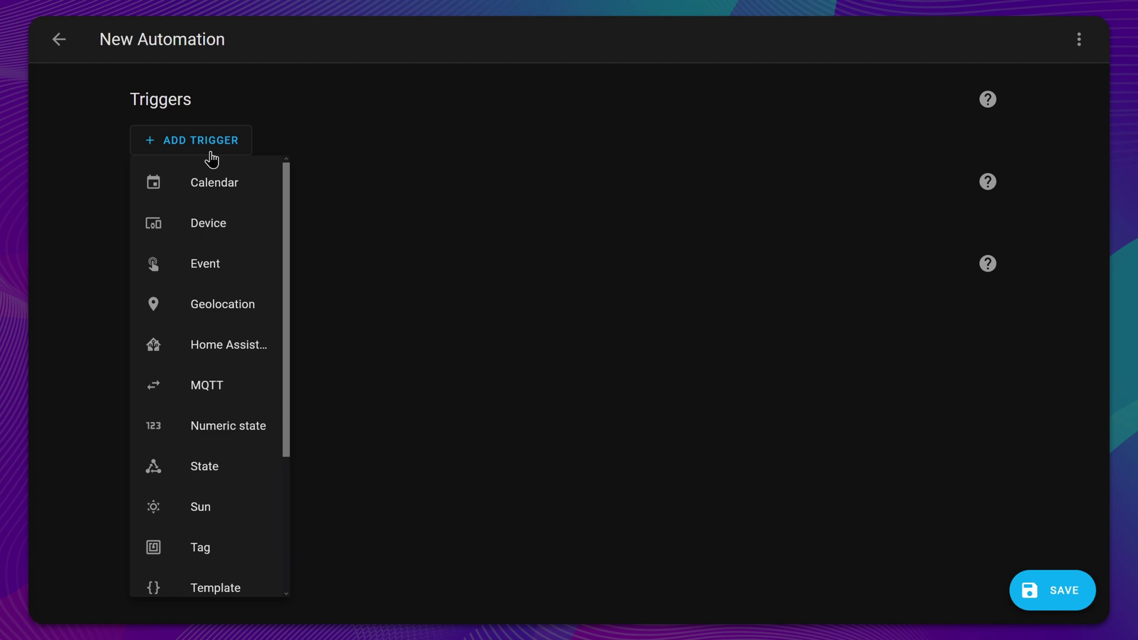
pyautogui.click(213, 239)
pyautogui.click(290, 208)
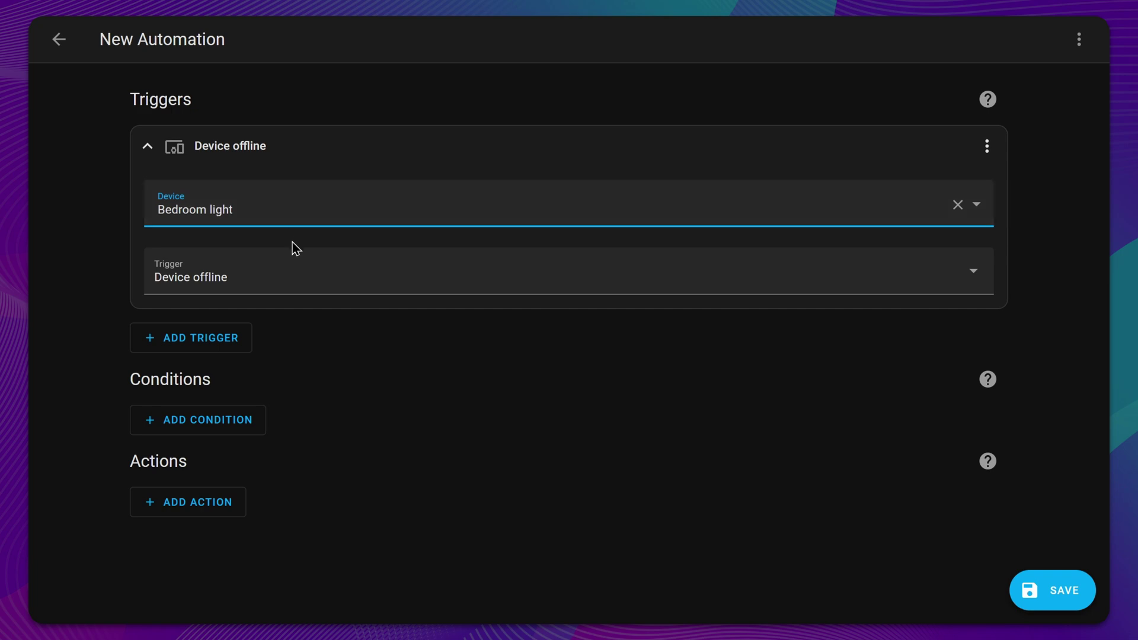
pyautogui.click(288, 268)
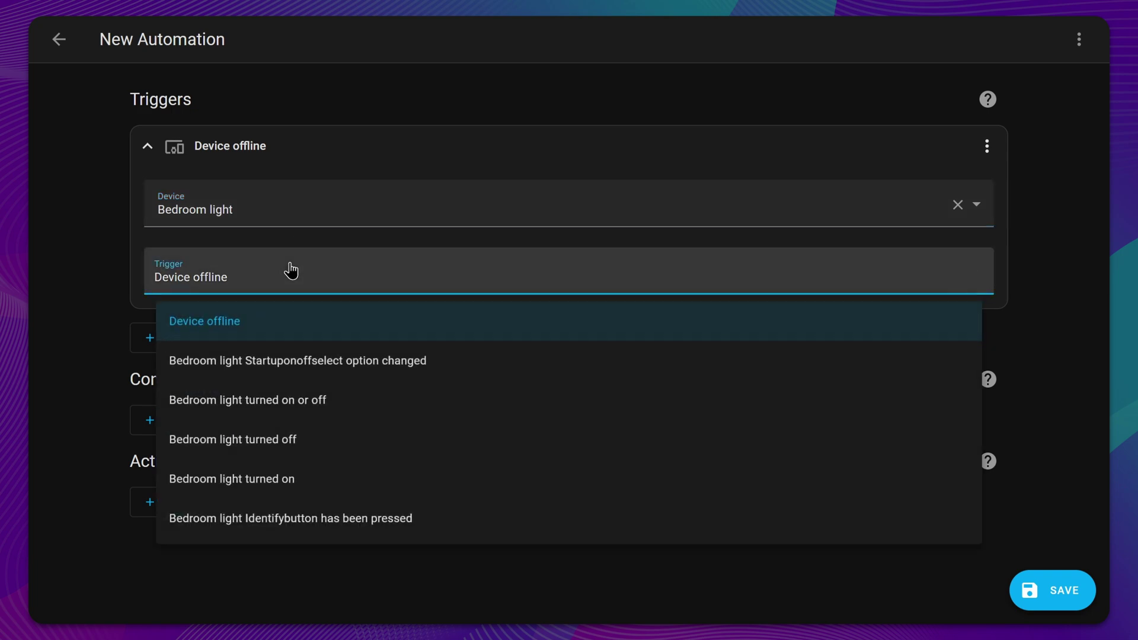
pyautogui.click(297, 472)
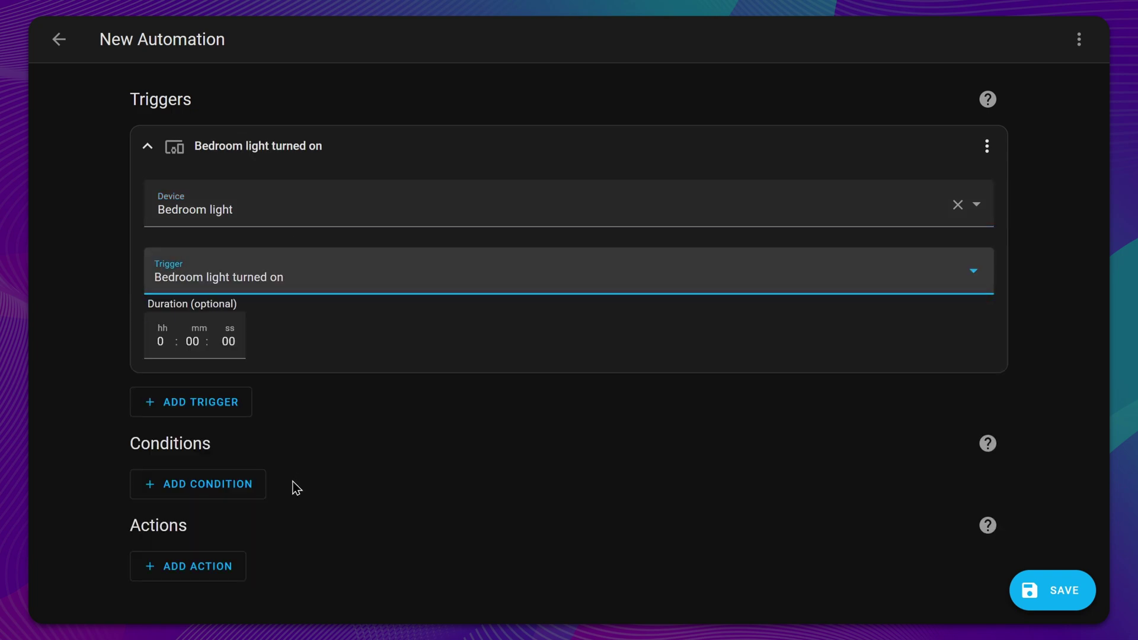
# Add a service-call action using the google_translate TTS say service.
pyautogui.click(219, 581)
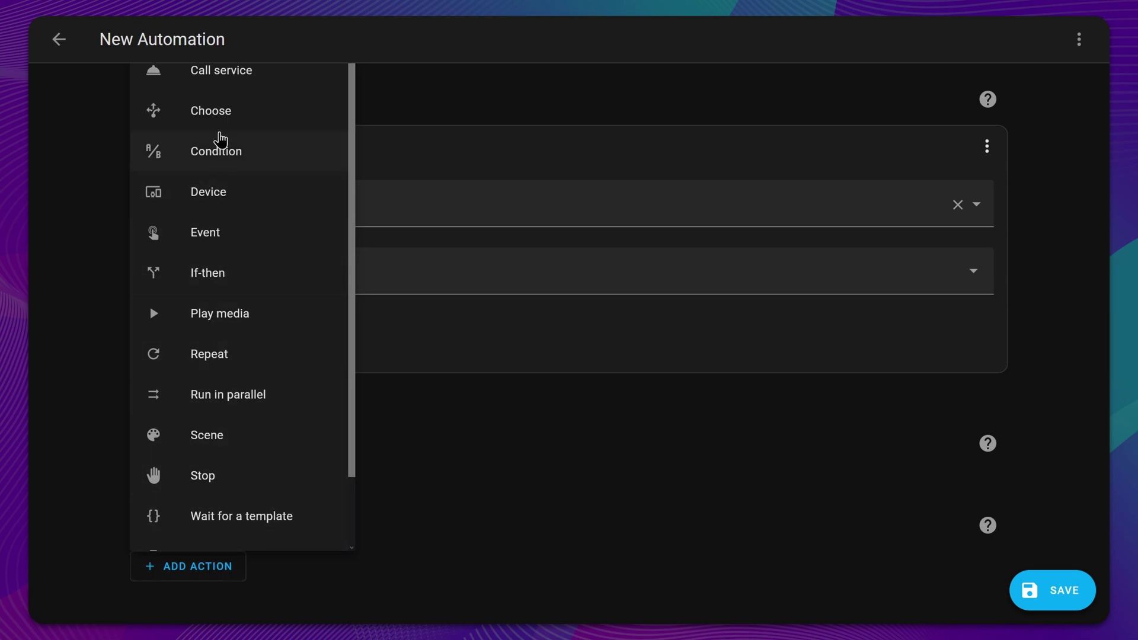
pyautogui.click(220, 89)
pyautogui.click(207, 539)
pyautogui.write('TTS')
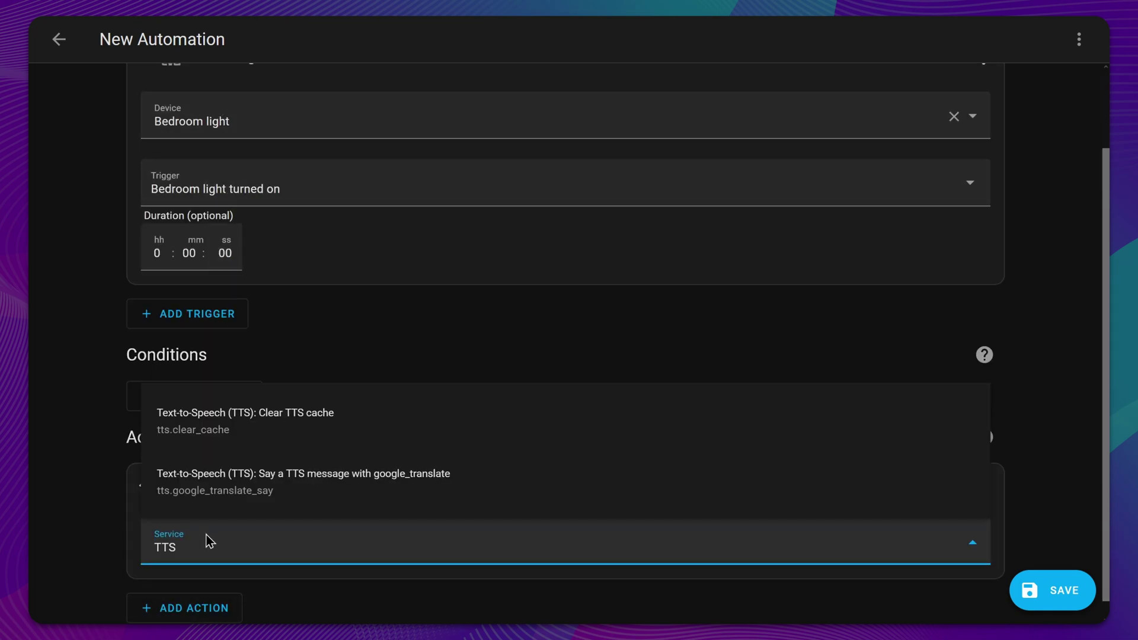
pyautogui.click(211, 504)
# Target Bedroom Speaker with the message 'Don't forget to subscribe!'.
pyautogui.click(790, 294)
pyautogui.click(774, 355)
pyautogui.click(774, 359)
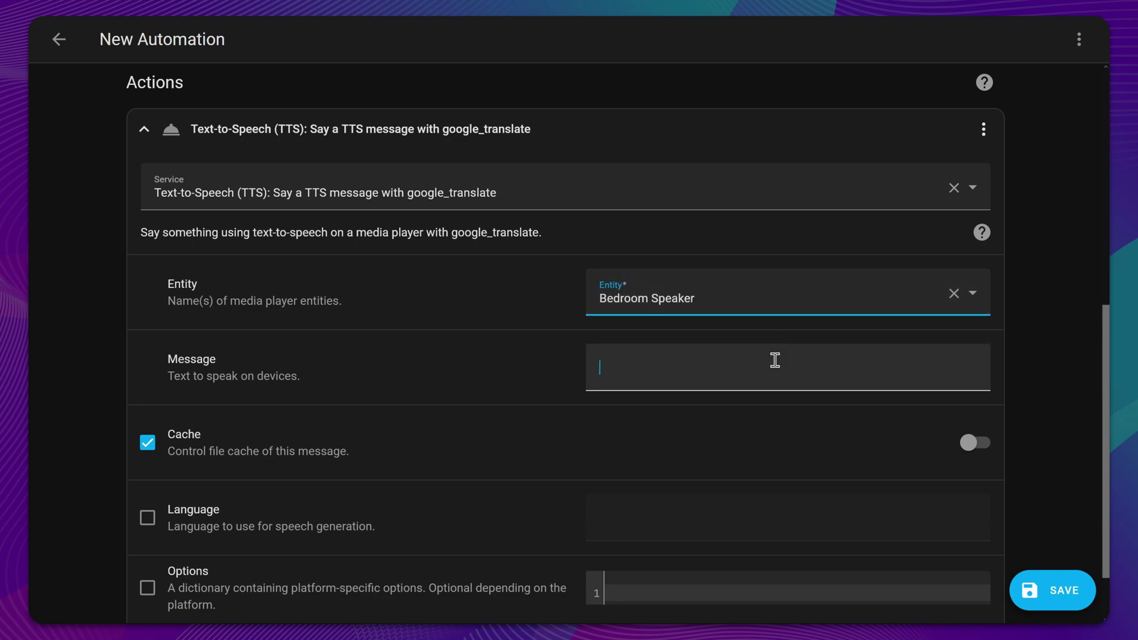
pyautogui.write("Don't")
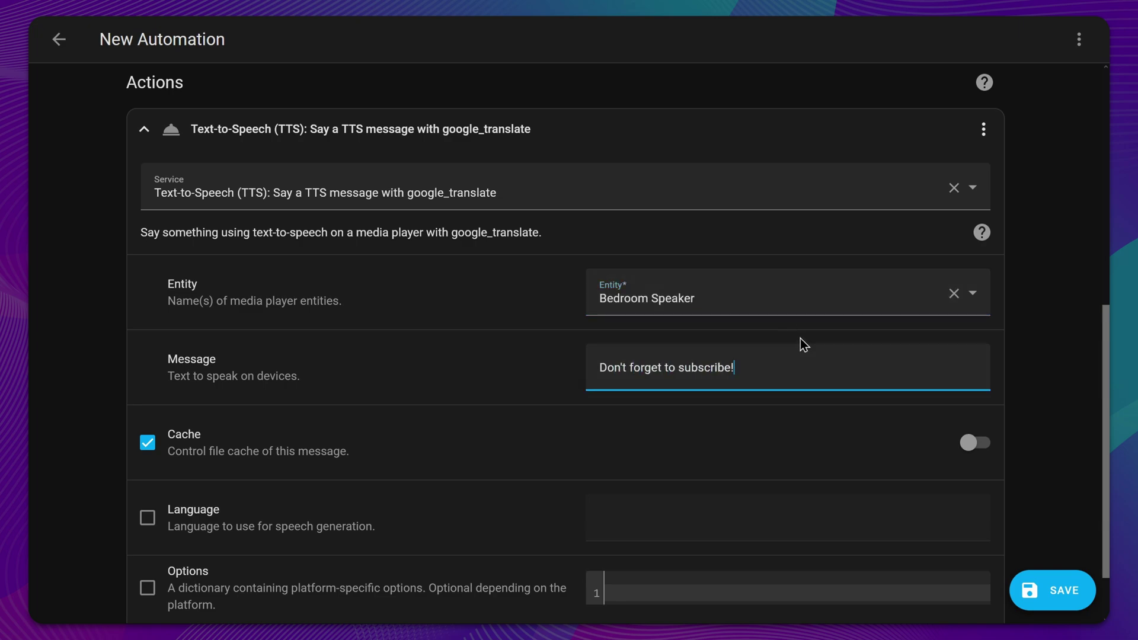
pyautogui.write(' forget to subscribe!')
# Test-run the TTS action and save the automation.
pyautogui.click(983, 131)
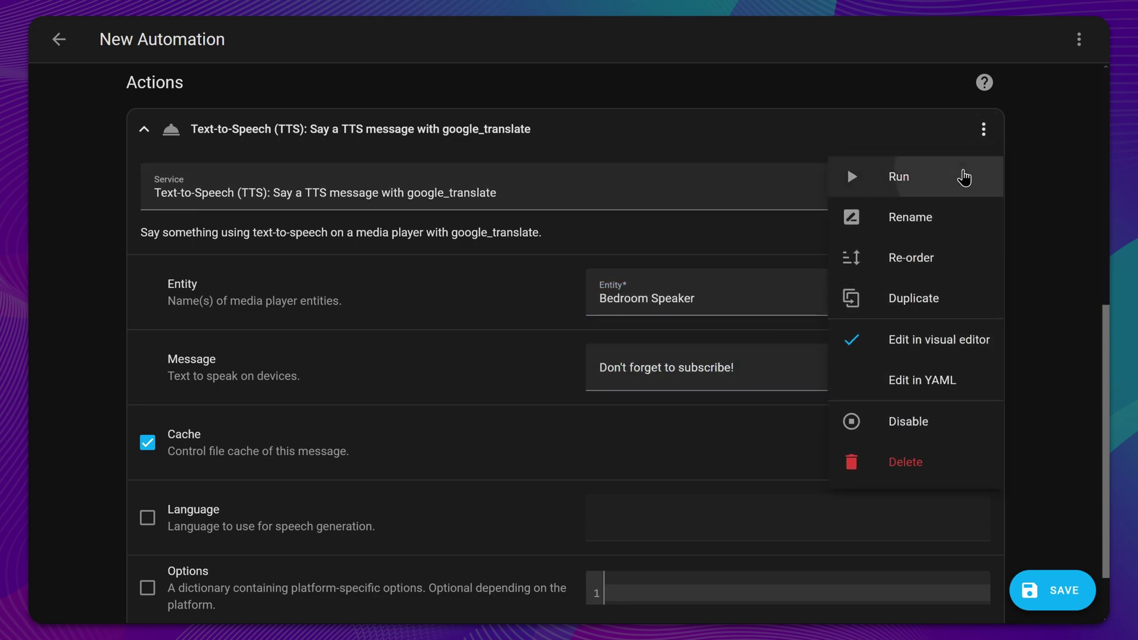
pyautogui.click(964, 177)
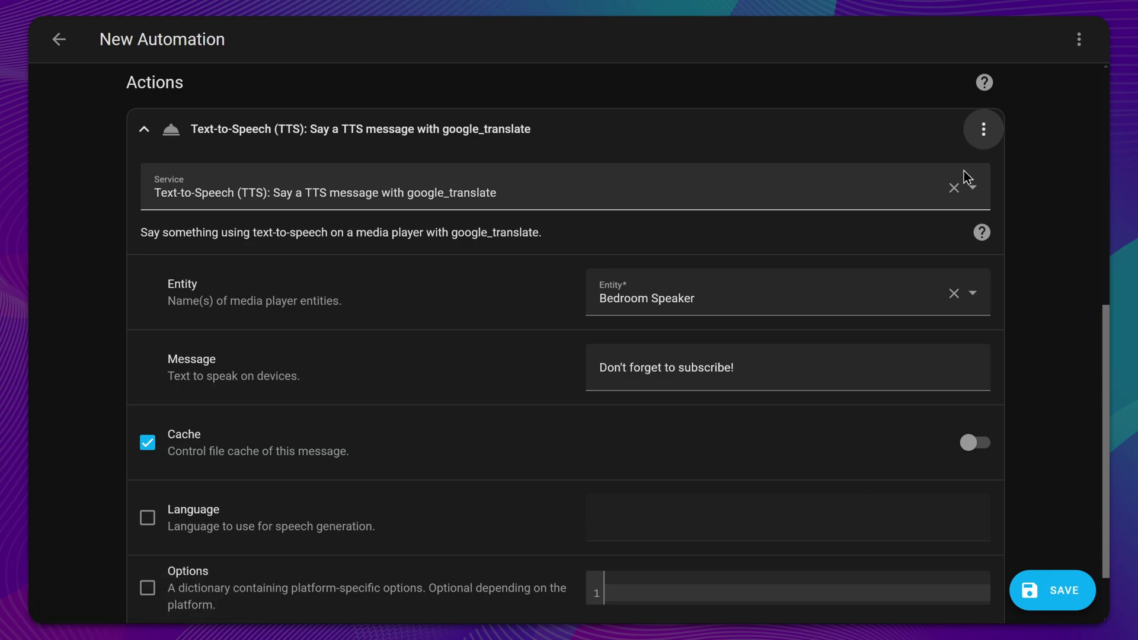
pyautogui.click(1043, 588)
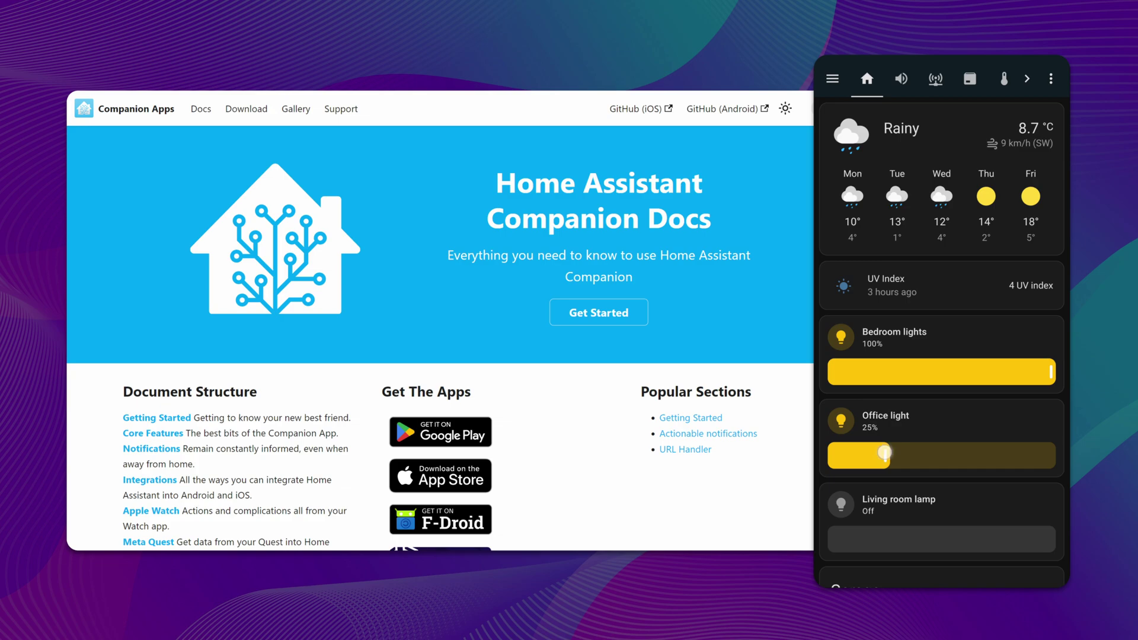
# Set the Office light to 71%, view Garage Door details, and turn on the Kitchen lights.
pyautogui.moveTo(884, 453); pyautogui.dragTo(987, 454)
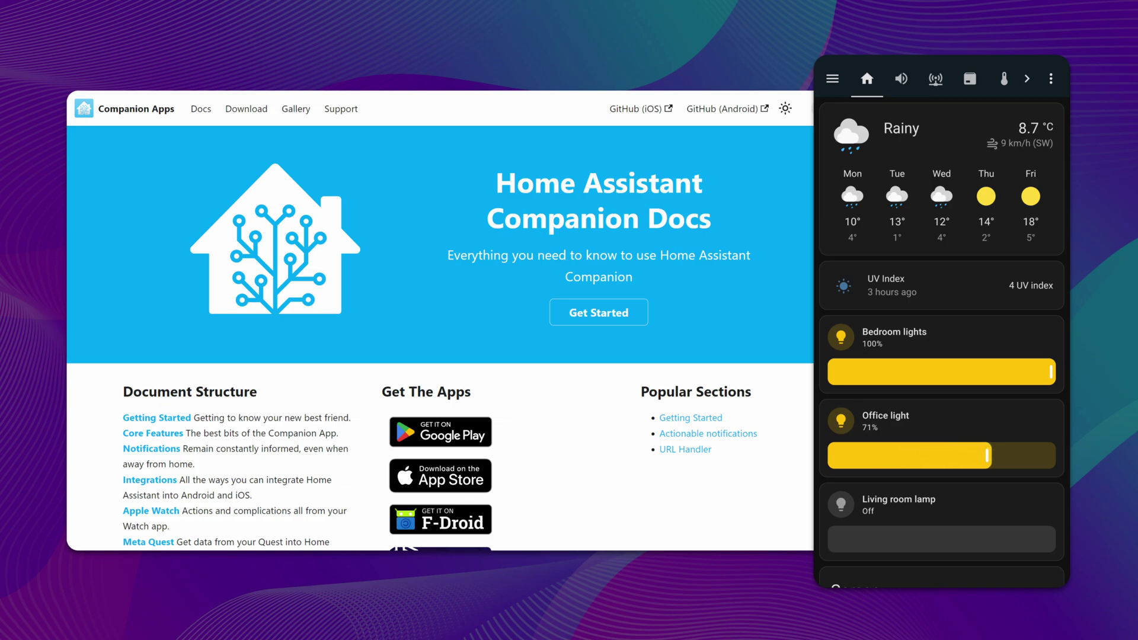
pyautogui.scroll(-5, 941, 344)
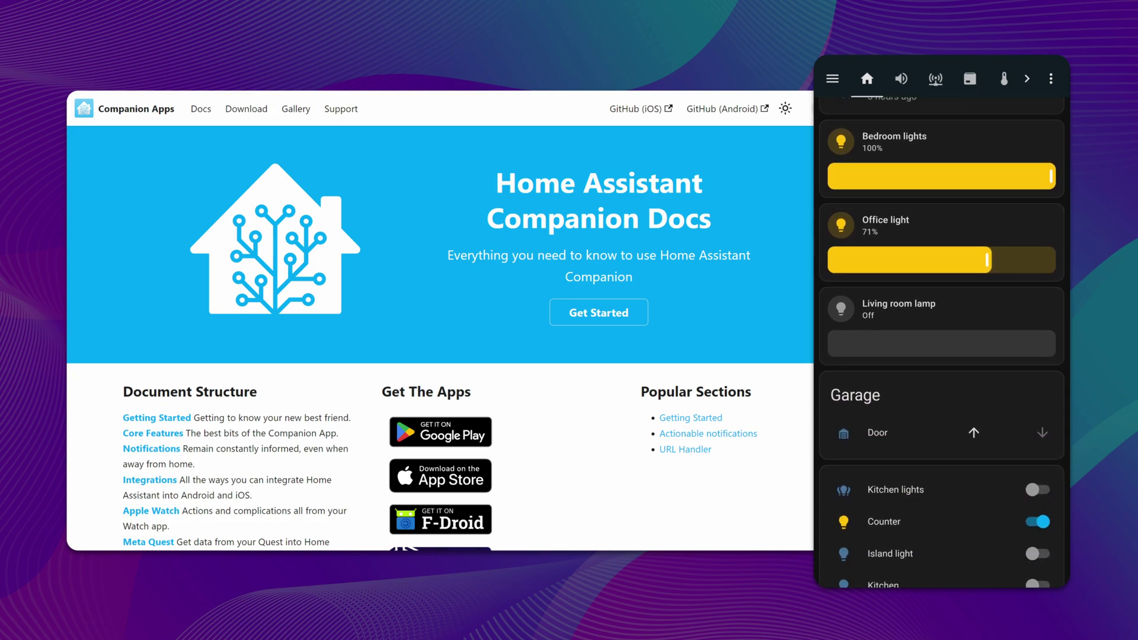
pyautogui.click(877, 433)
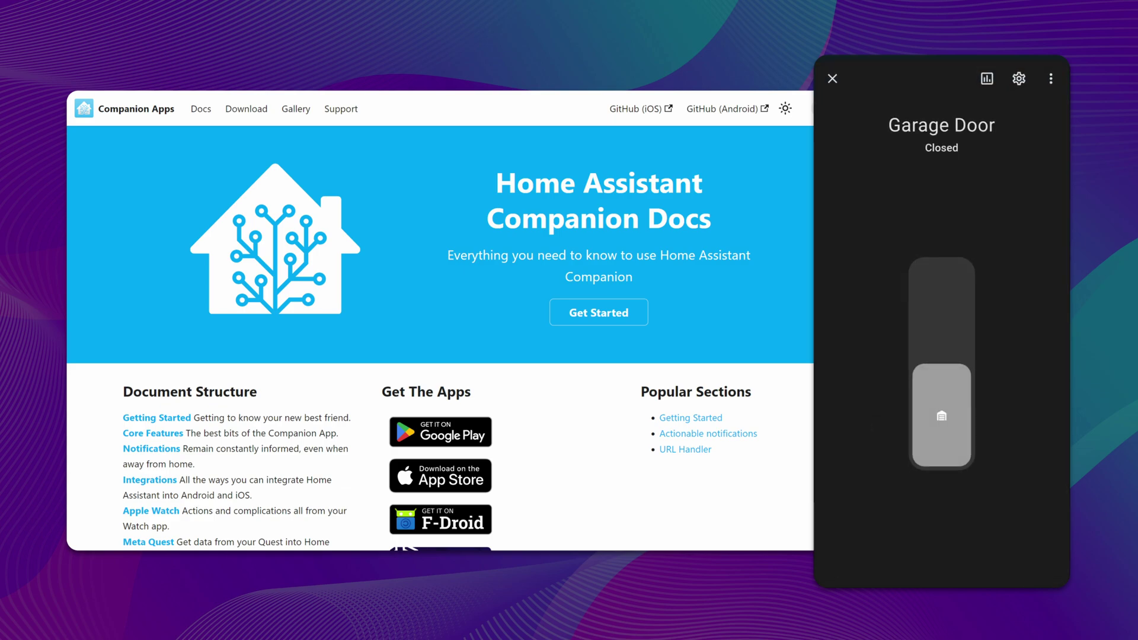
pyautogui.click(833, 78)
pyautogui.click(1038, 489)
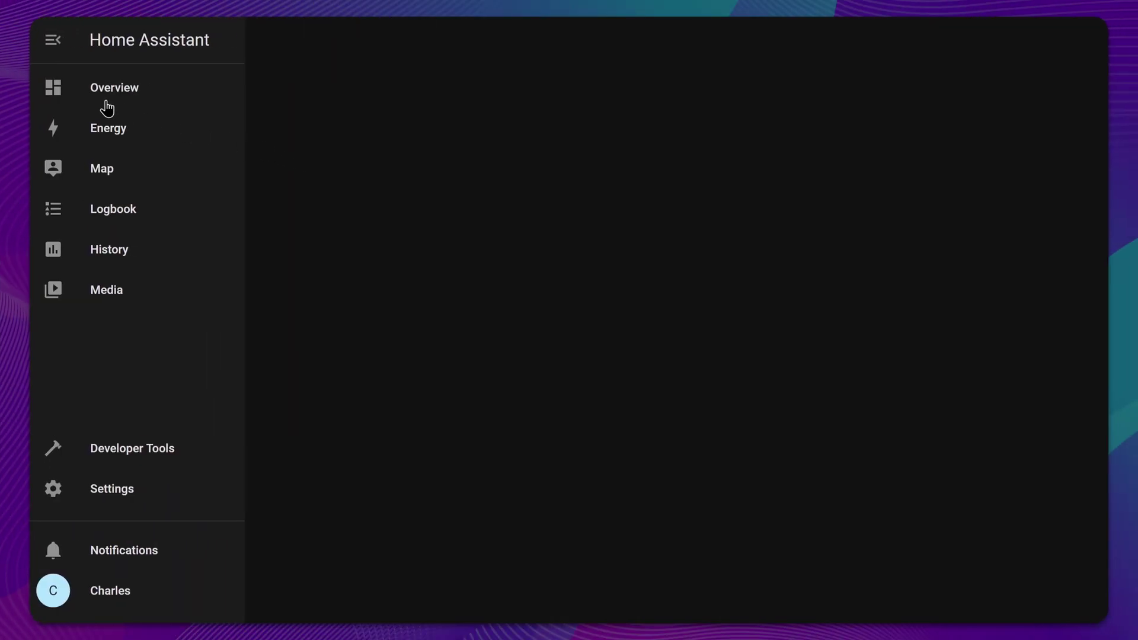
# Edit the Overview dashboard, taking control with 'Start with an empty dashboard' enabled.
pyautogui.click(106, 109)
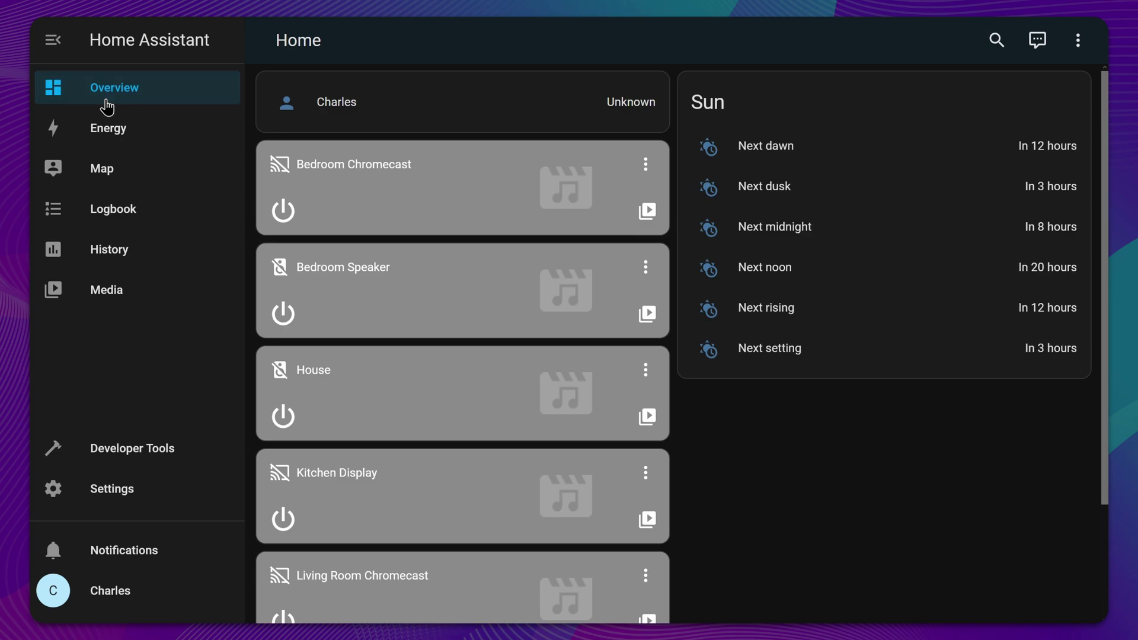
pyautogui.click(1076, 48)
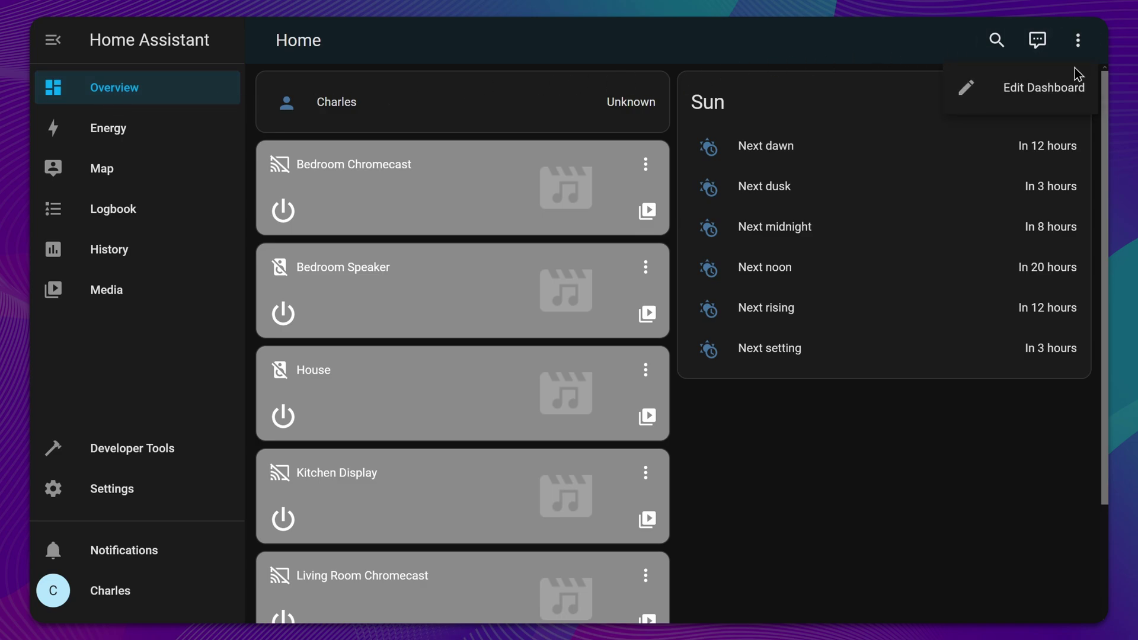
pyautogui.click(1062, 106)
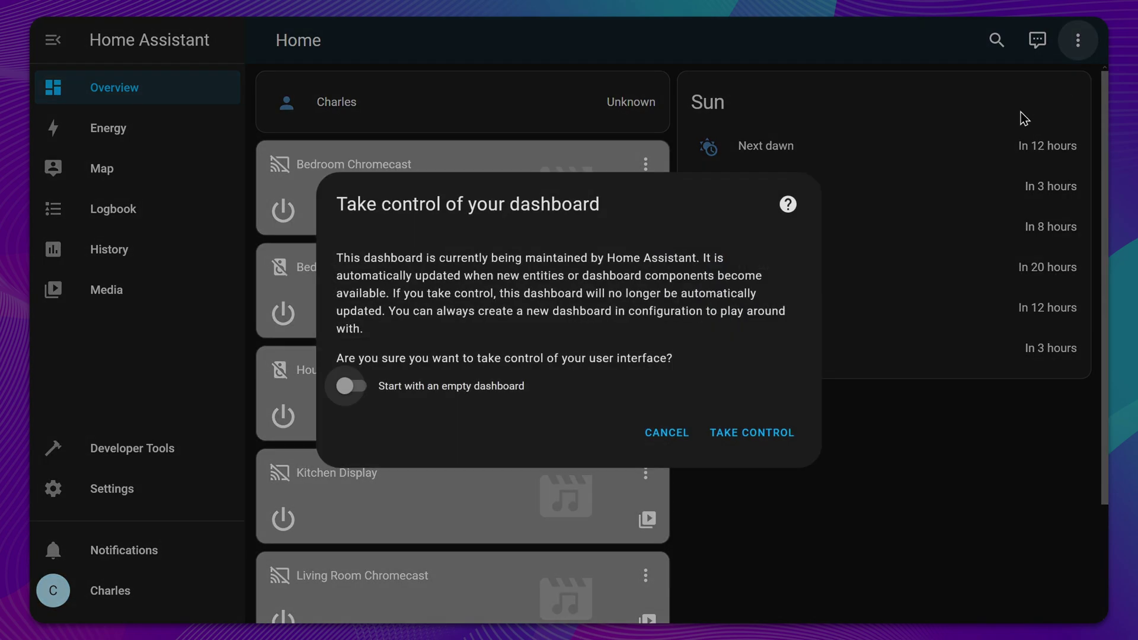
pyautogui.click(345, 385)
pyautogui.click(717, 437)
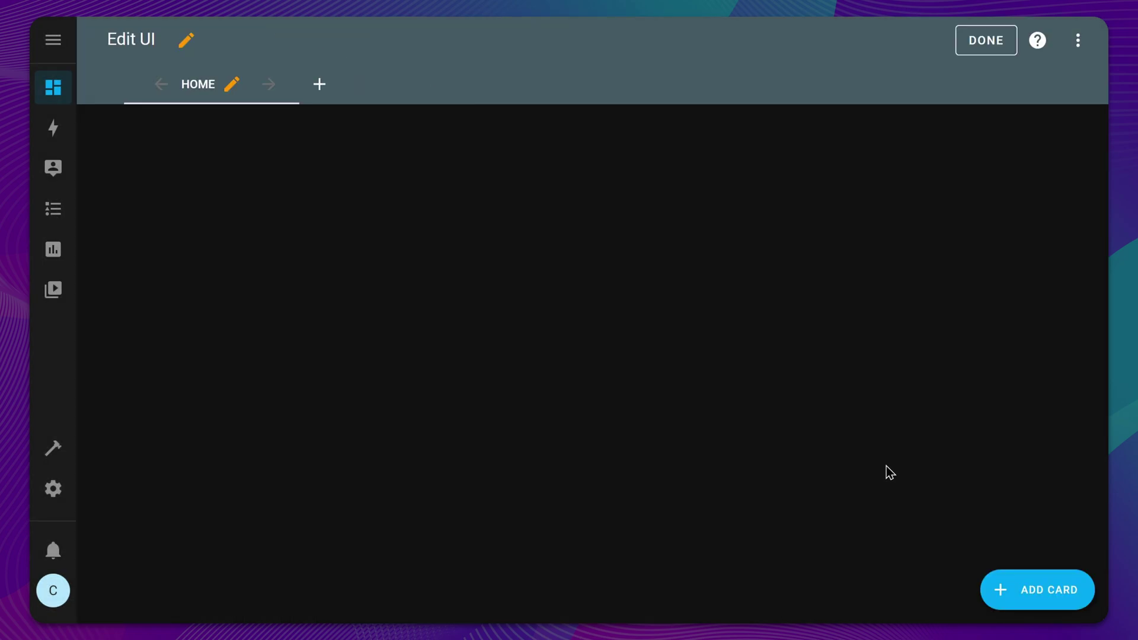
# Add and save a Light card for the Bedroom light.
pyautogui.click(1029, 592)
pyautogui.scroll(-5, 975, 515)
pyautogui.scroll(-10, 969, 501)
pyautogui.click(860, 375)
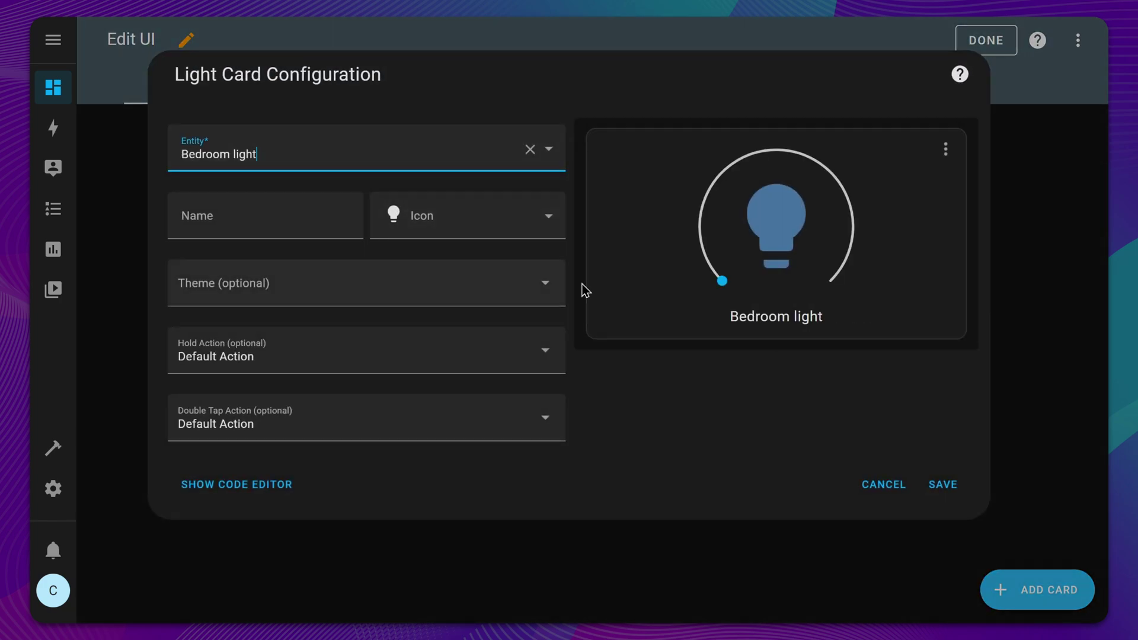
pyautogui.click(941, 486)
# Test the Bedroom light card by toggling it and setting about 68% brightness.
pyautogui.click(567, 225)
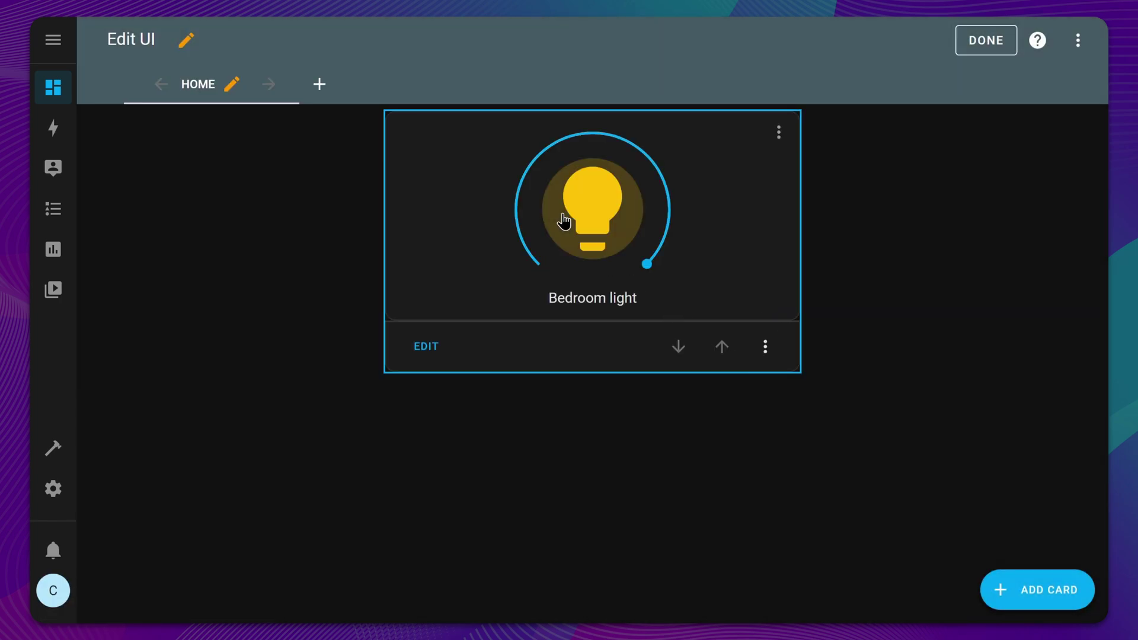
pyautogui.click(567, 225)
pyautogui.moveTo(539, 266); pyautogui.dragTo(652, 168)
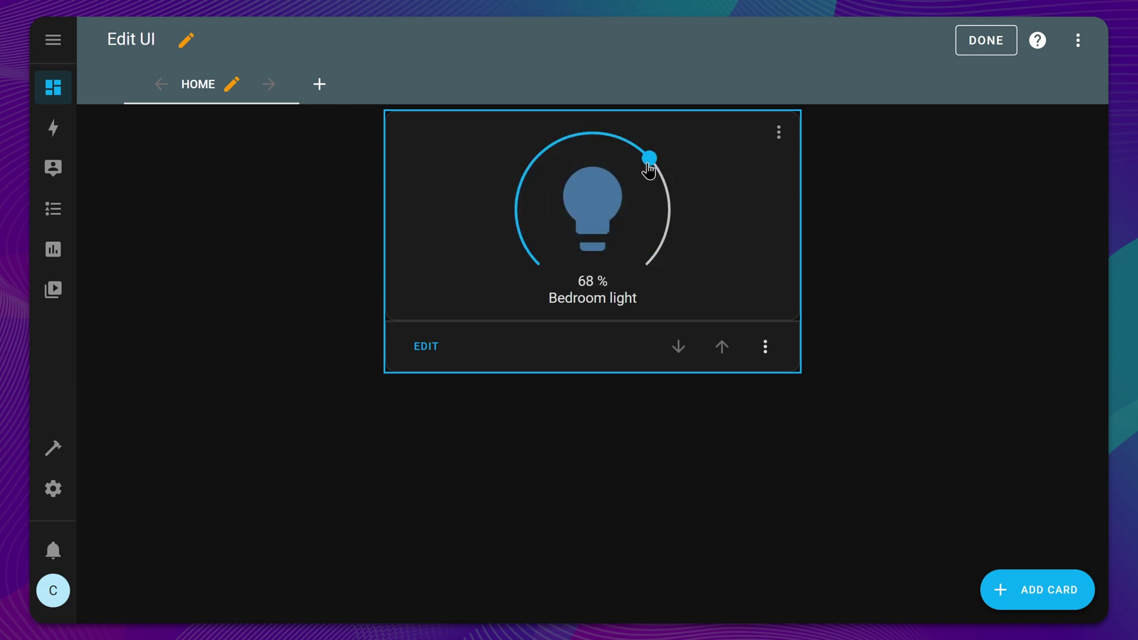
# Add a Garage Door Entity card via the 'entiti' search and finish editing.
pyautogui.click(1038, 593)
pyautogui.click(586, 145)
pyautogui.write('entiti')
pyautogui.click(597, 212)
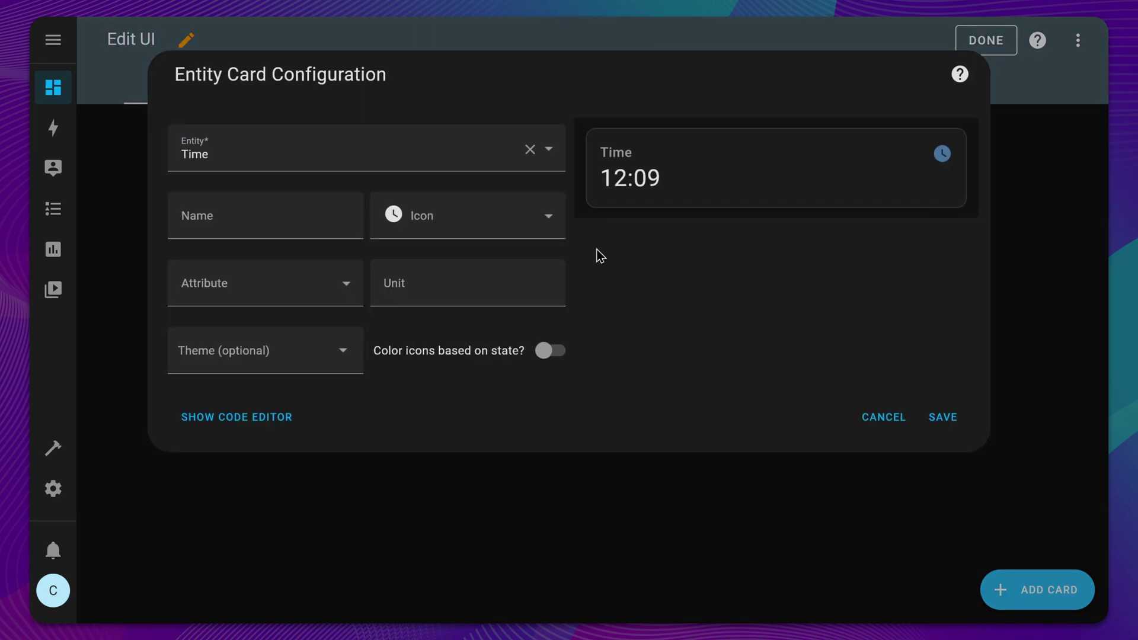
pyautogui.click(943, 419)
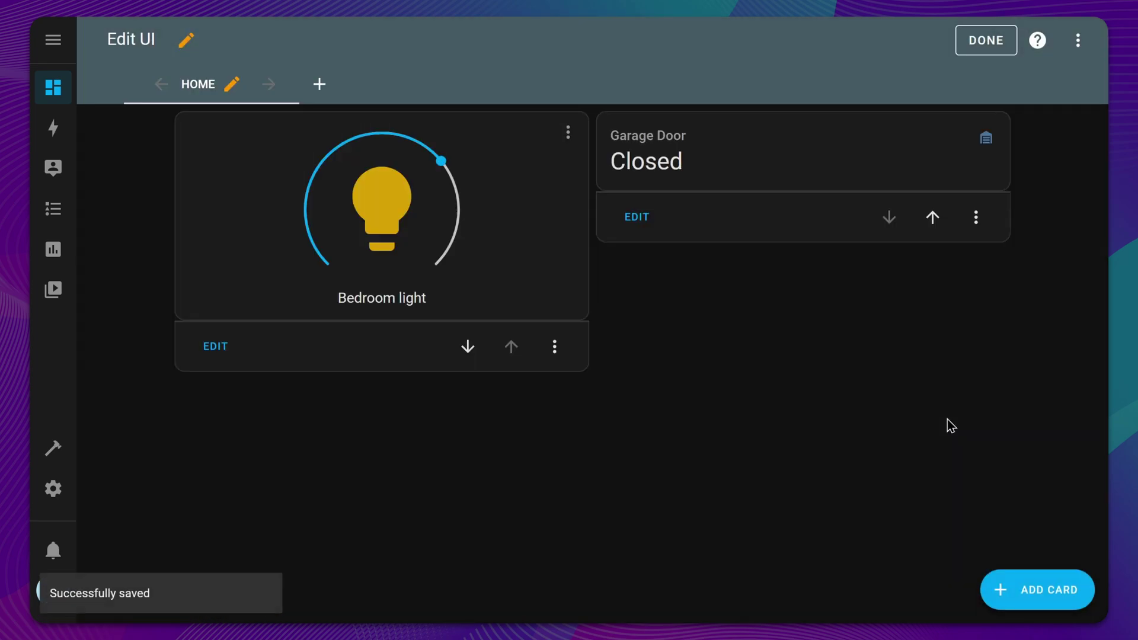
pyautogui.click(983, 41)
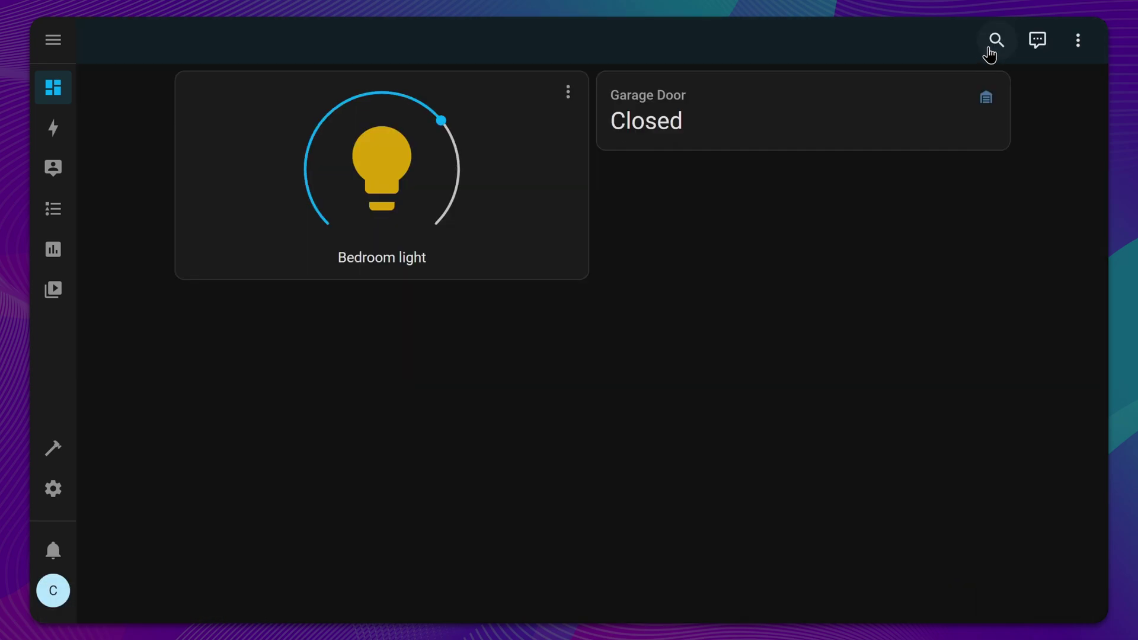